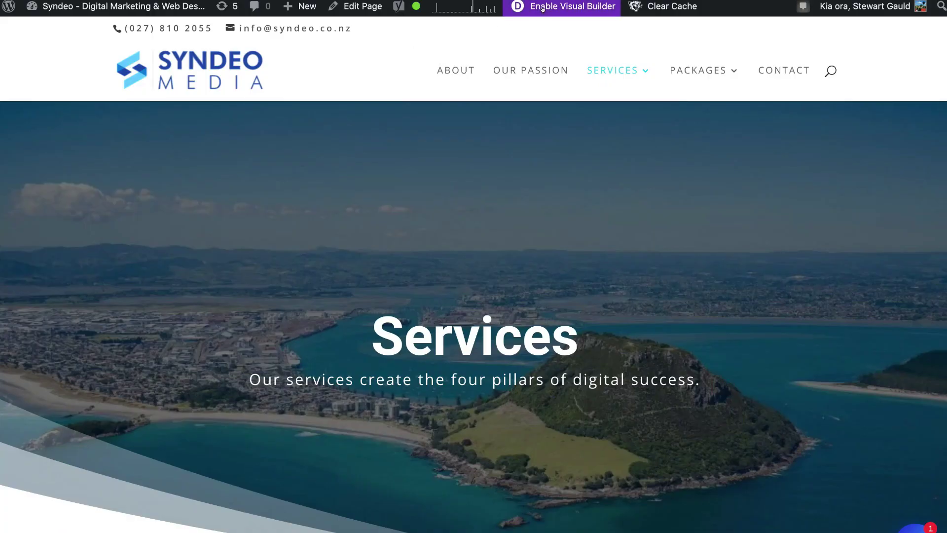
# Switch the Services page into Divi's Visual Builder
pyautogui.click(543, 7)
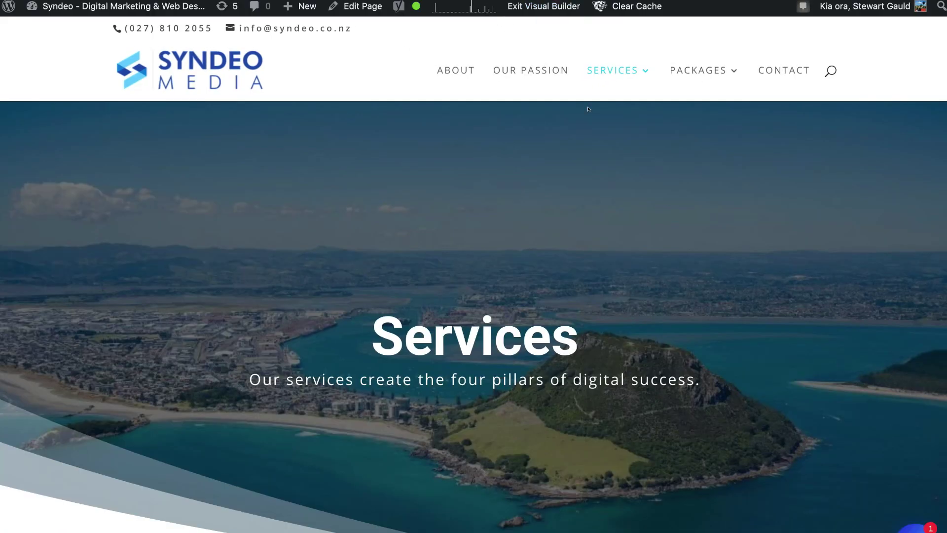
pyautogui.scroll(-5, 650, 179)
pyautogui.scroll(-4, 650, 179)
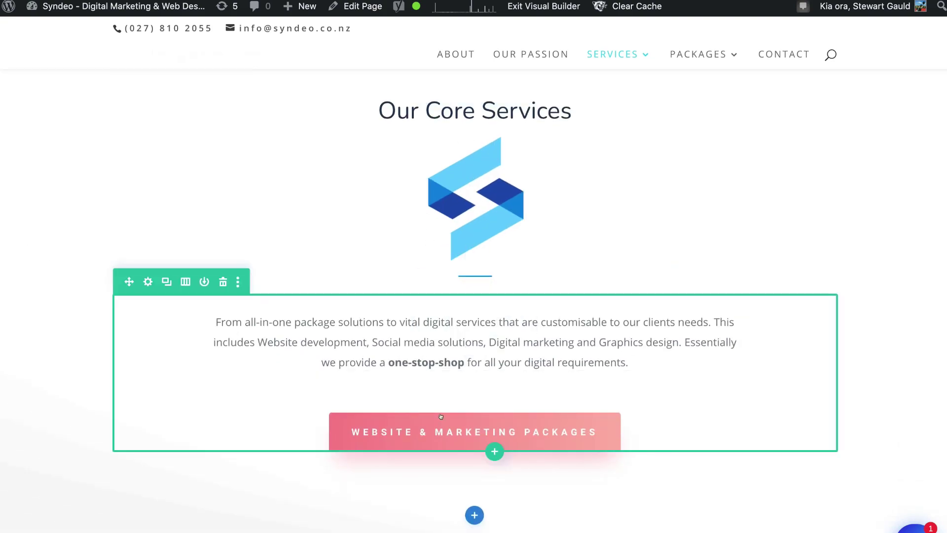
# Add a three-column row below the text with a Gallery module in its left column
pyautogui.click(492, 451)
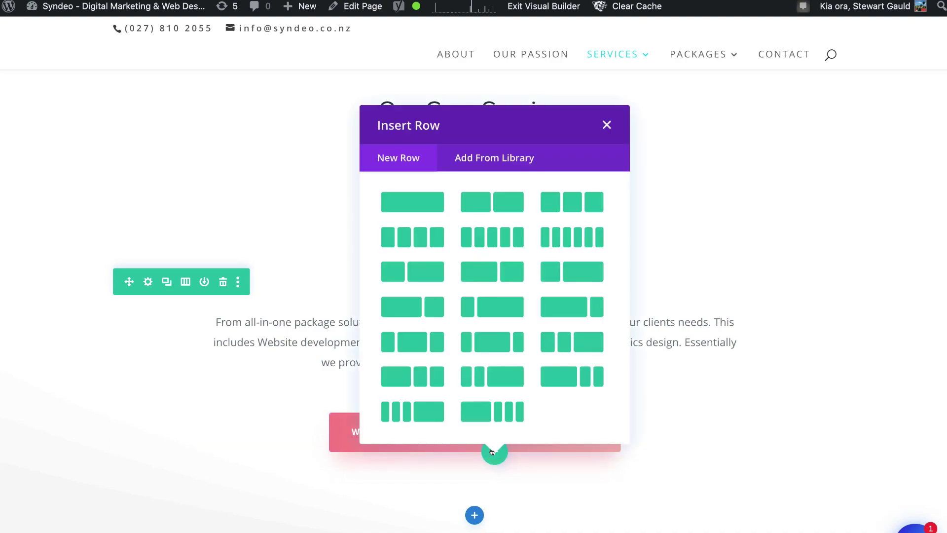
pyautogui.click(552, 203)
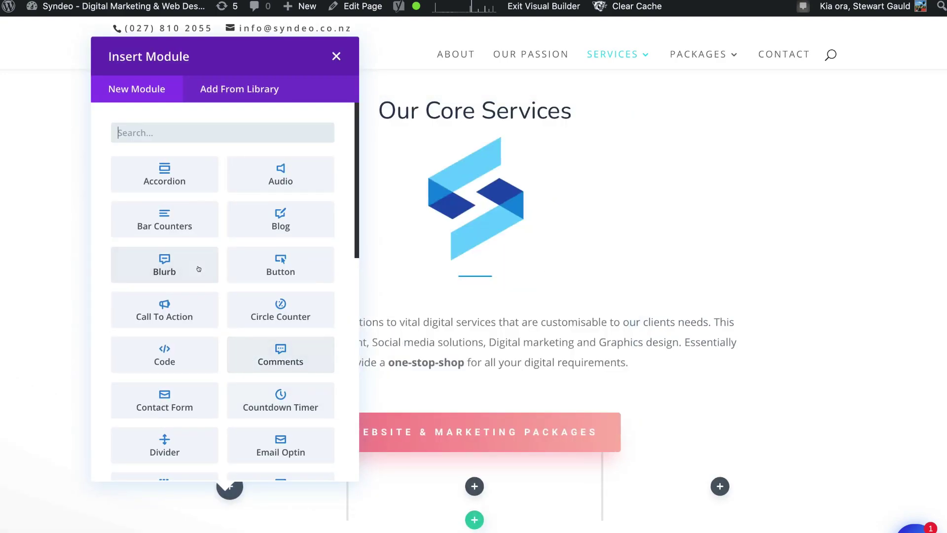
pyautogui.scroll(-5, 200, 269)
pyautogui.scroll(-2, 201, 268)
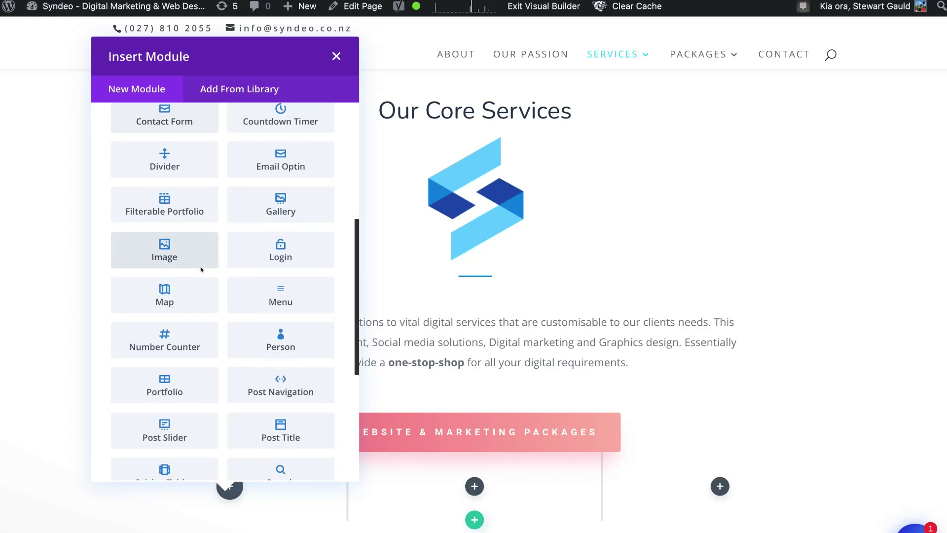
pyautogui.click(268, 173)
pyautogui.scroll(-3, 380, 384)
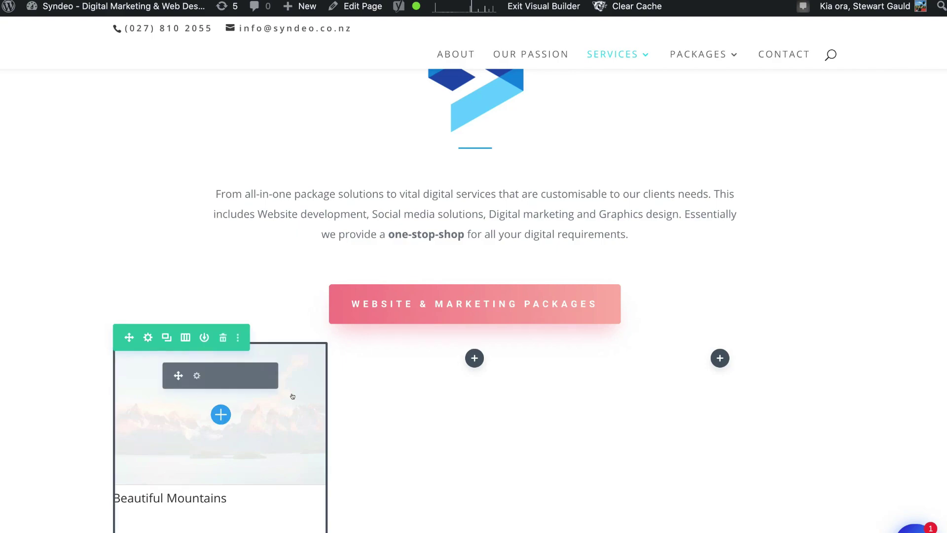
pyautogui.scroll(-3, 292, 397)
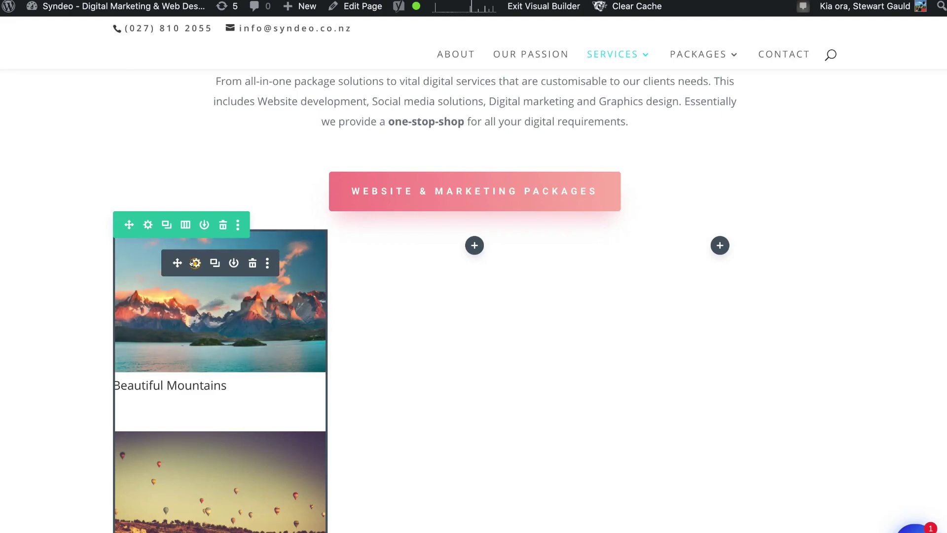
# Open the gallery module's Design settings and expand its Layout, Overlay and Image groups
pyautogui.click(195, 263)
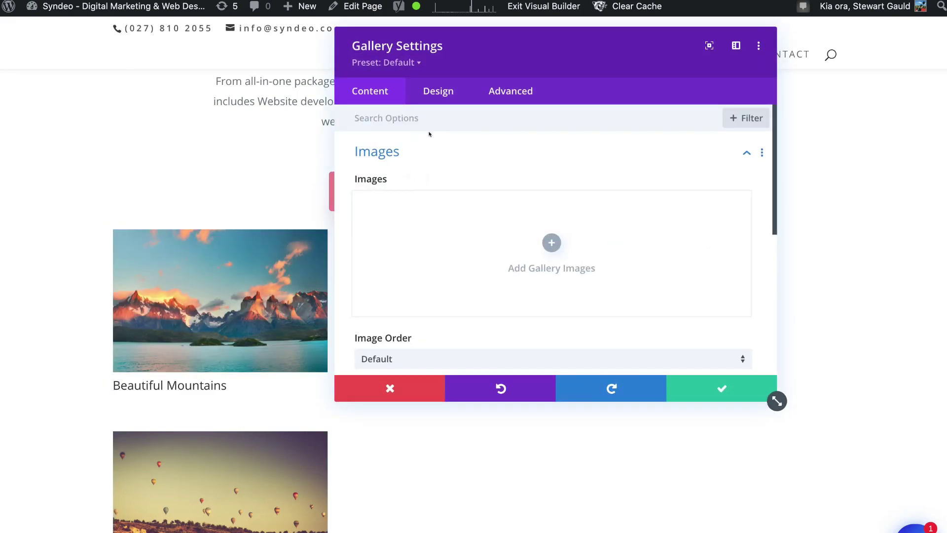
pyautogui.scroll(-4, 434, 163)
pyautogui.scroll(3, 435, 128)
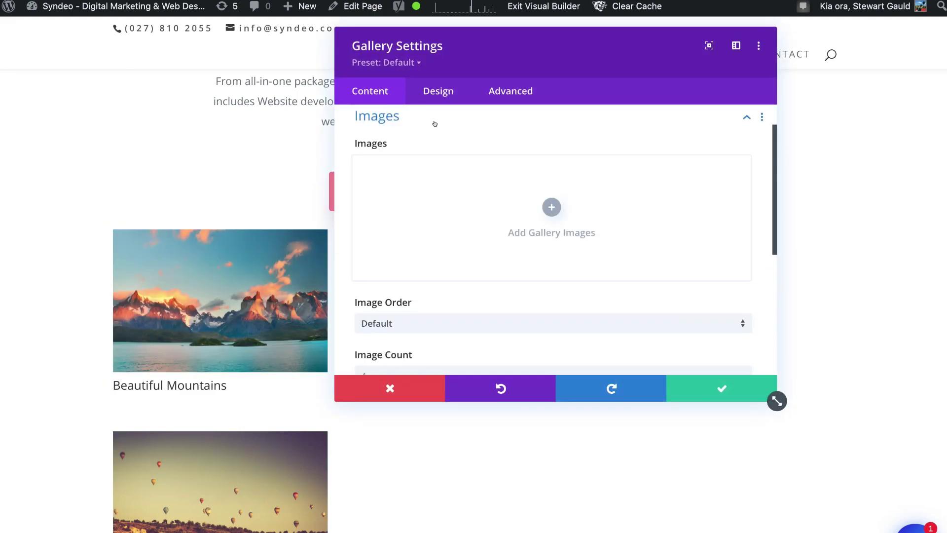
pyautogui.click(434, 94)
pyautogui.click(444, 147)
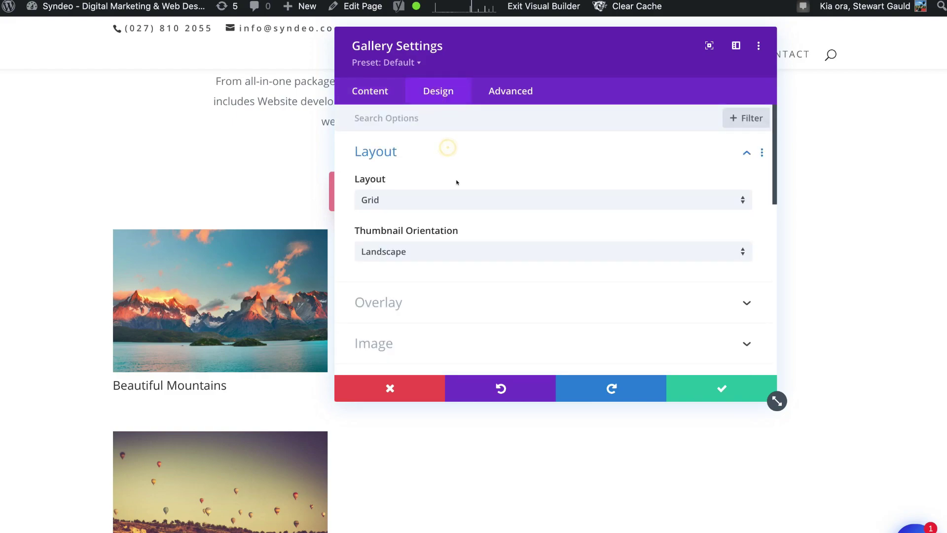
pyautogui.scroll(-3, 454, 191)
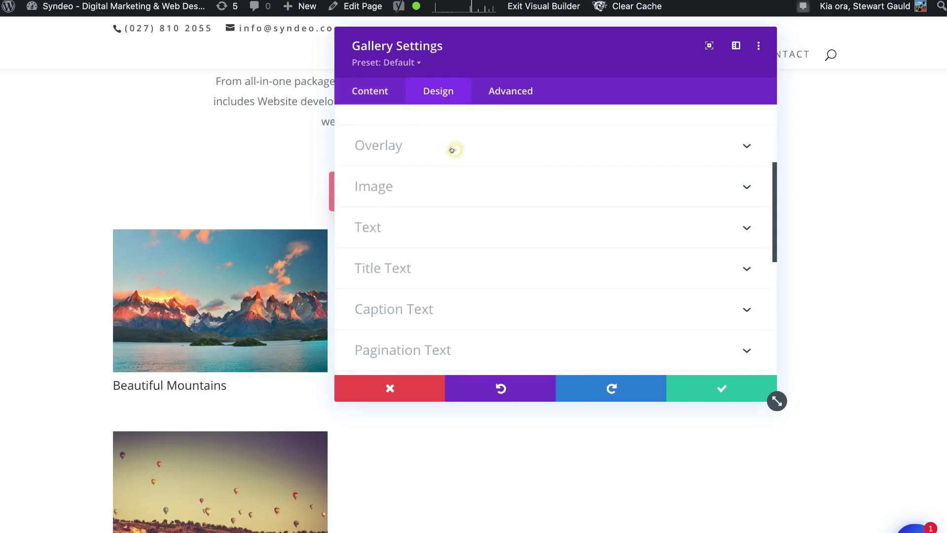
pyautogui.click(452, 150)
pyautogui.scroll(-3, 463, 202)
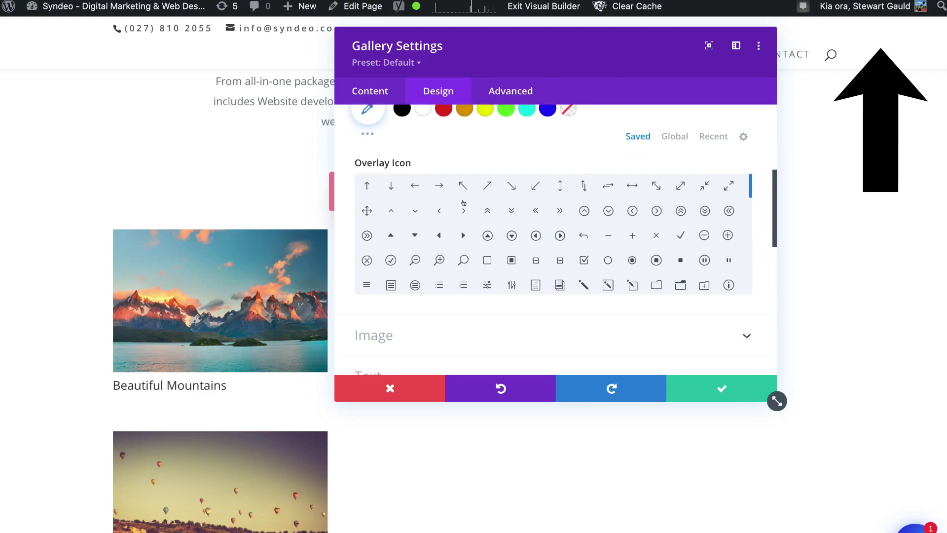
pyautogui.click(466, 329)
pyautogui.scroll(-8, 465, 330)
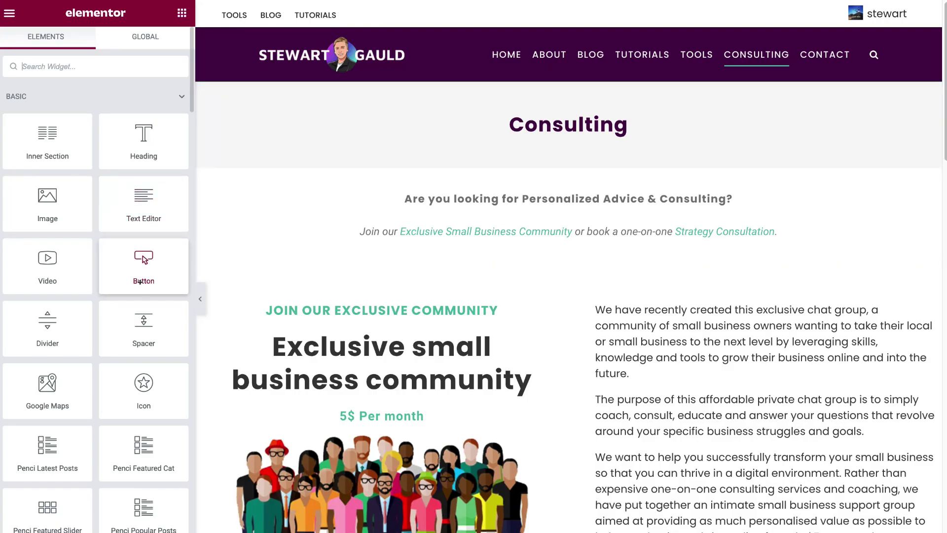
# Drag Elementor's Image widget onto the Consulting page canvas
pyautogui.scroll(-4, 47, 286)
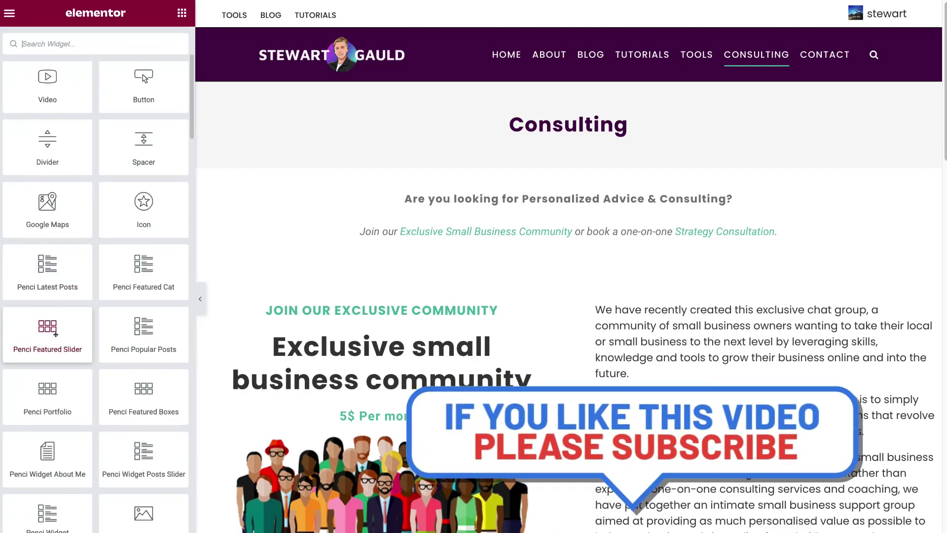
pyautogui.scroll(-2, 55, 334)
pyautogui.scroll(3, 123, 296)
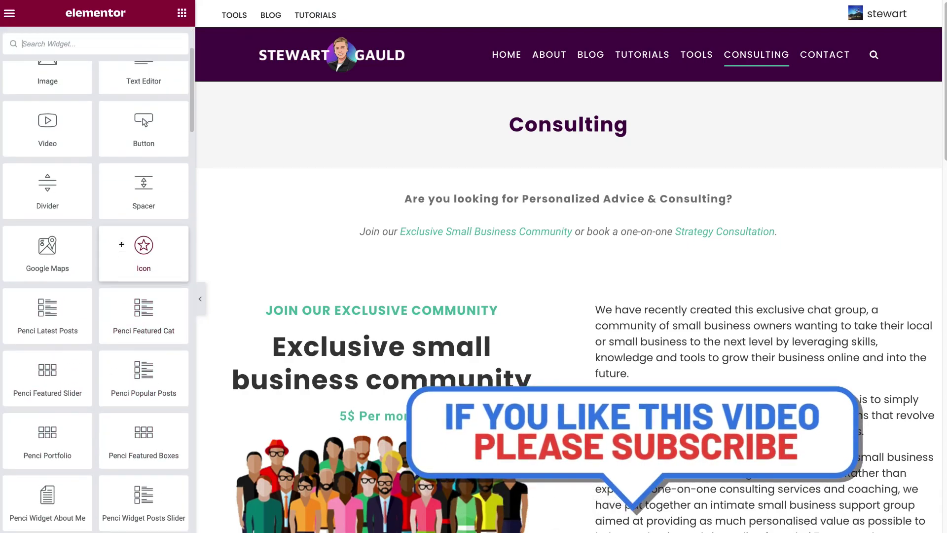
pyautogui.scroll(2, 121, 244)
pyautogui.moveTo(63, 175); pyautogui.dragTo(338, 260)
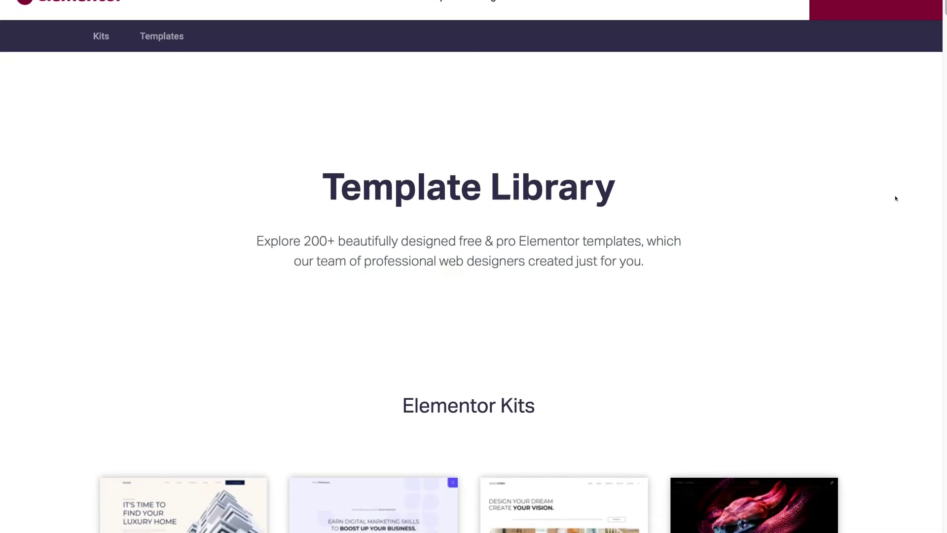
# Scroll through the Elementor Kits grid down into the Templates gallery
pyautogui.scroll(-6, 895, 200)
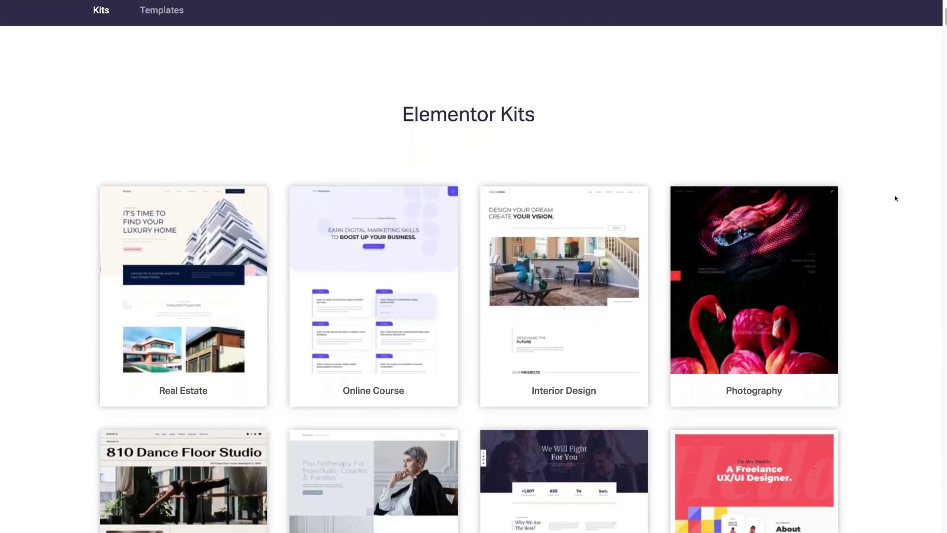
pyautogui.scroll(-10, 896, 198)
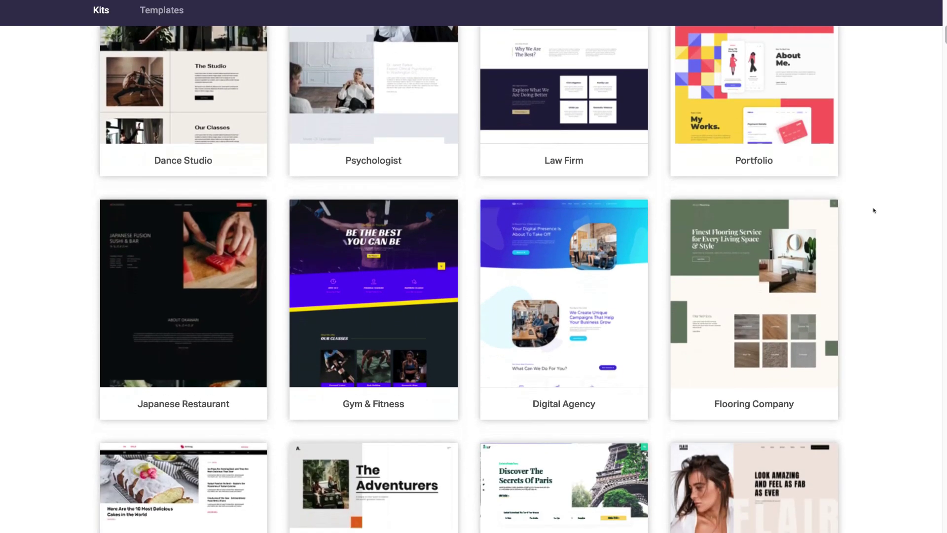
pyautogui.scroll(-10, 610, 281)
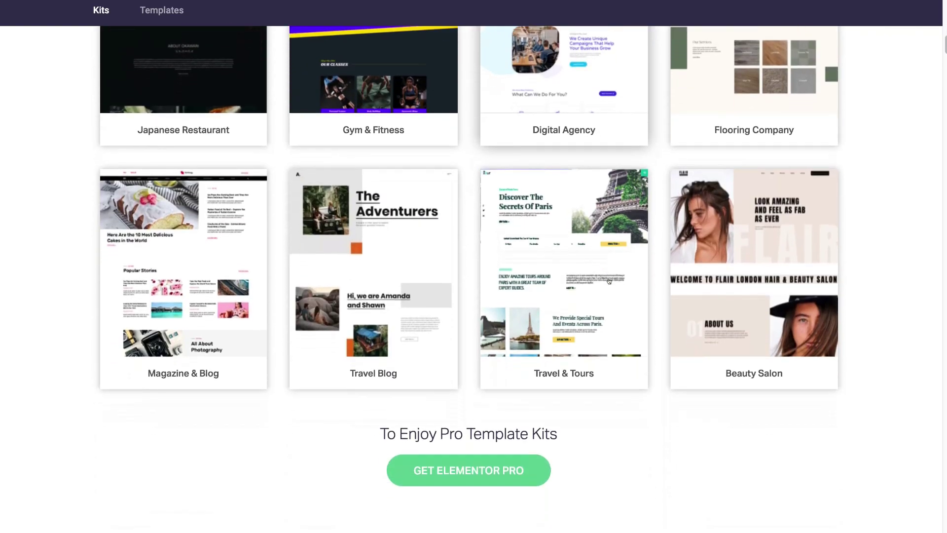
pyautogui.scroll(-6, 609, 281)
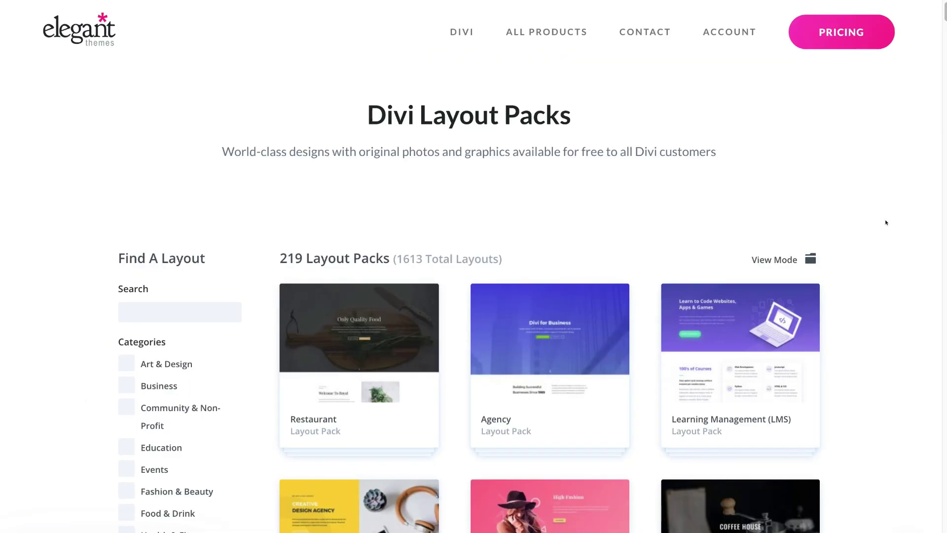
pyautogui.scroll(-5, 887, 223)
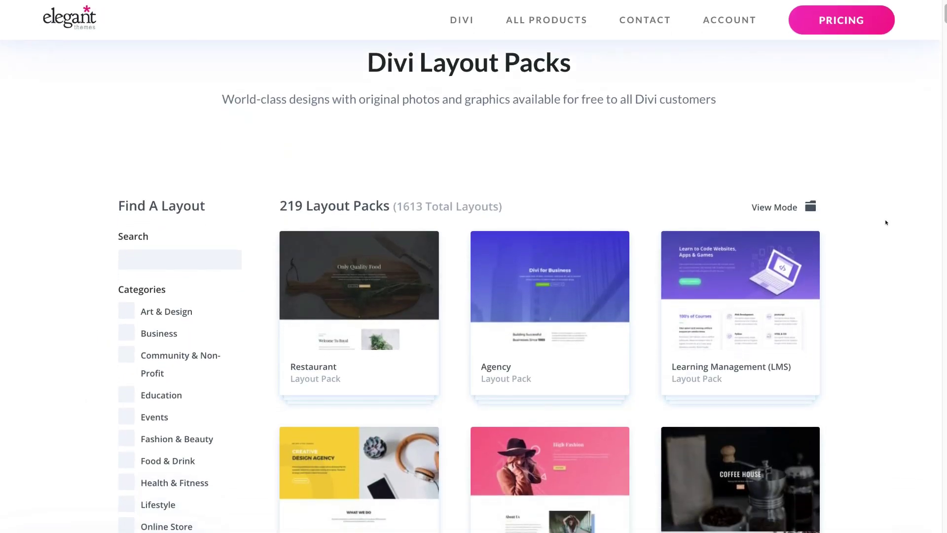
pyautogui.scroll(-5, 886, 222)
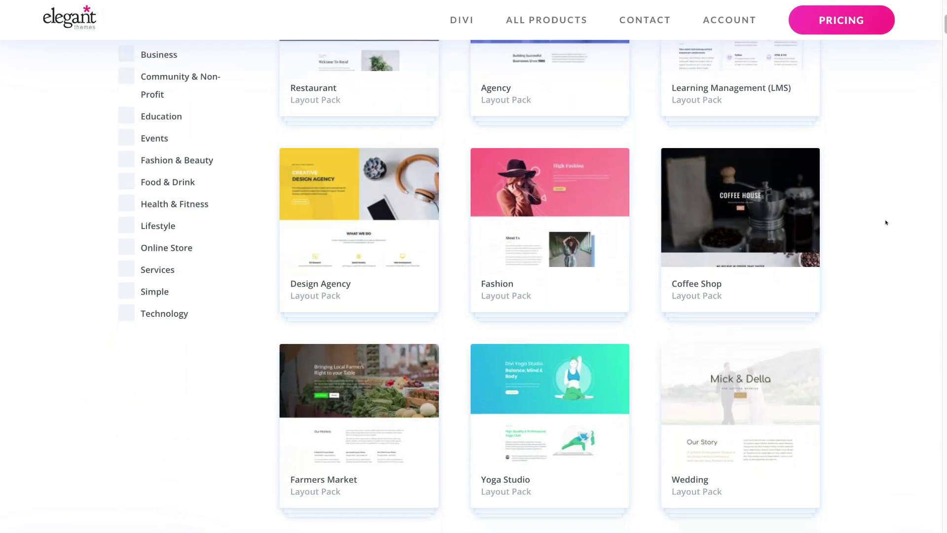
pyautogui.scroll(5, 886, 222)
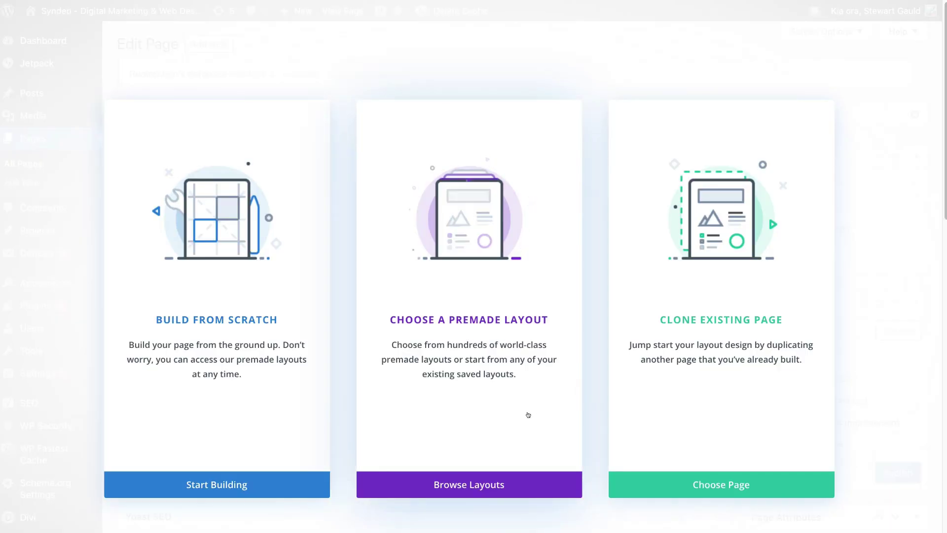
# Load the Design Agency Landing Page layout, filtering the library by Business and Education
pyautogui.click(522, 485)
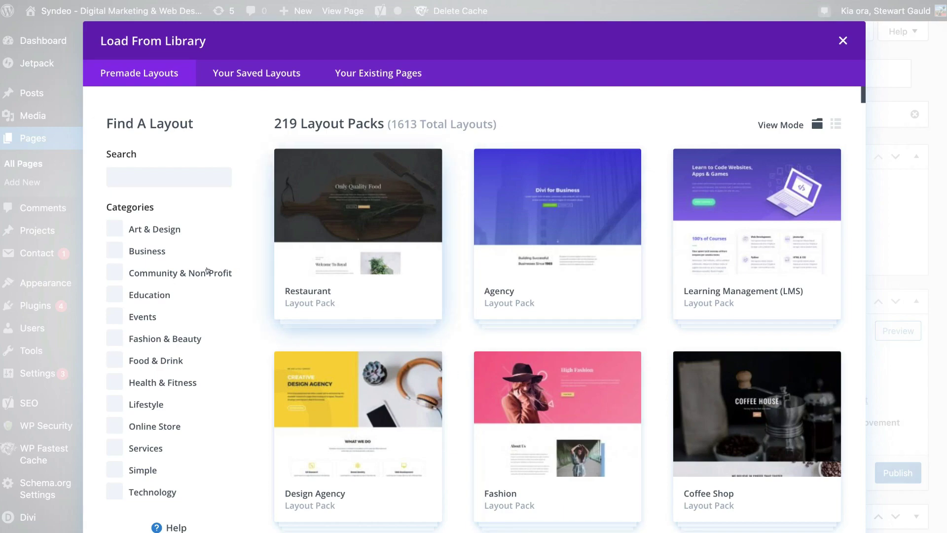
pyautogui.click(114, 249)
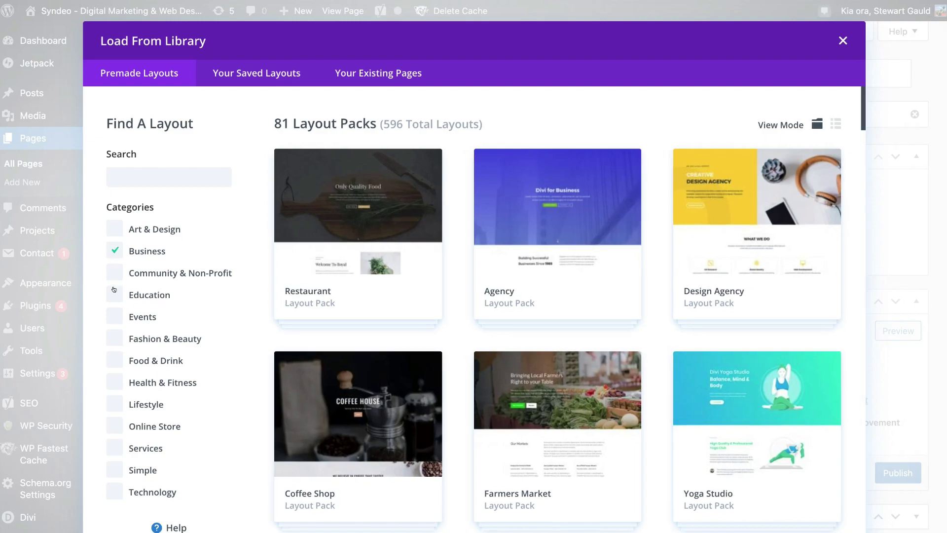
pyautogui.click(114, 292)
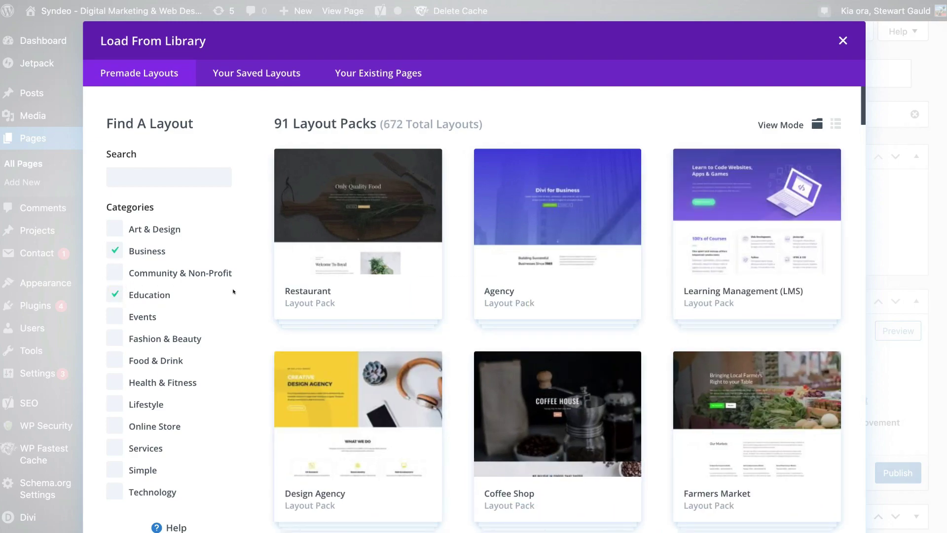
pyautogui.scroll(-4, 234, 292)
pyautogui.click(321, 242)
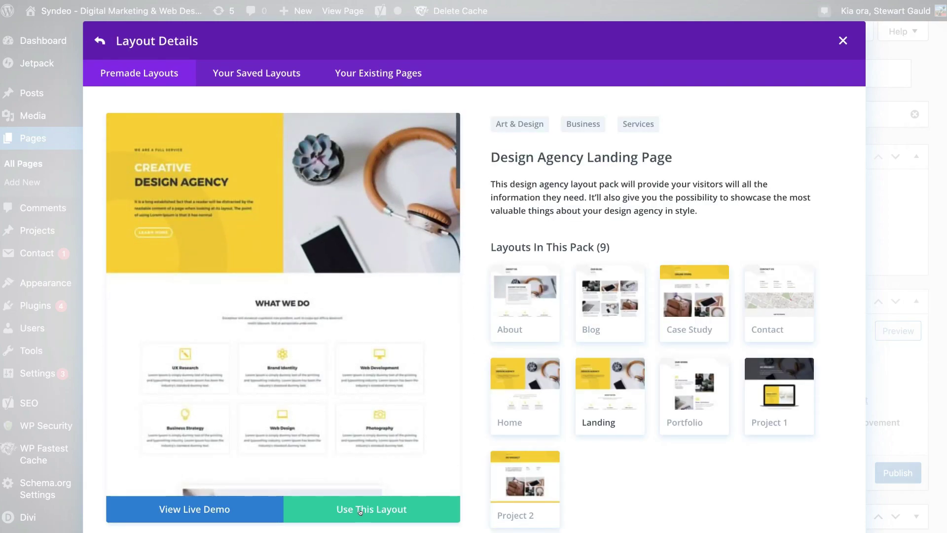
pyautogui.click(329, 510)
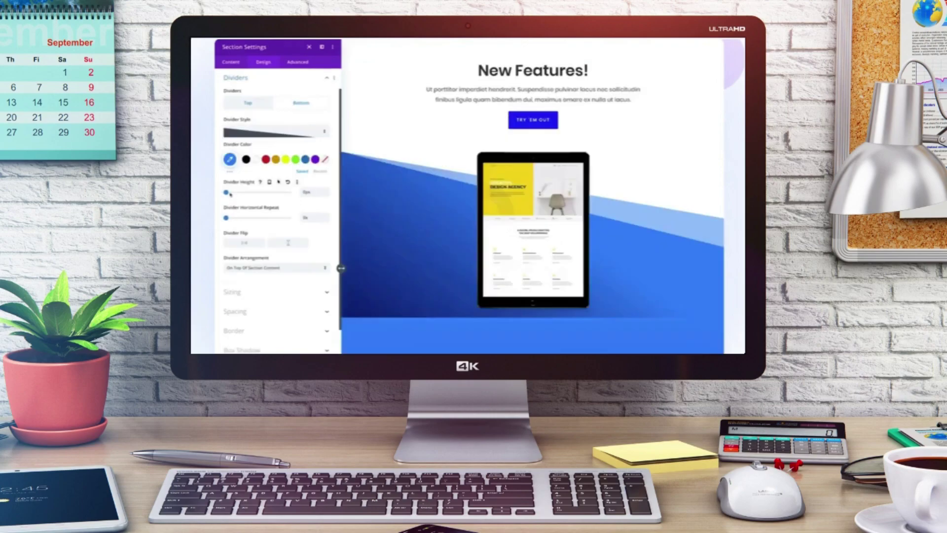
# Raise the New Features divider height and stretch the Invest In Your Future row taller
pyautogui.moveTo(230, 193); pyautogui.dragTo(261, 194)
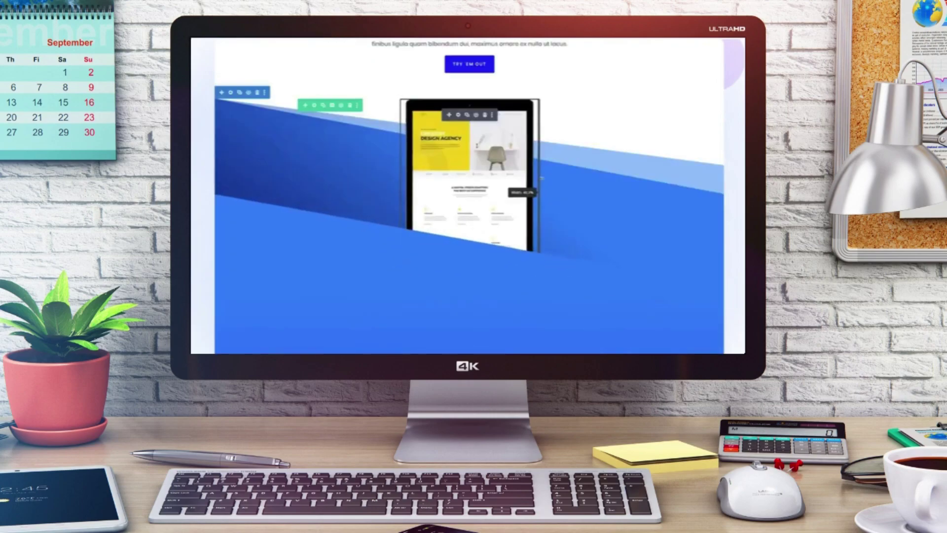
pyautogui.moveTo(538, 177); pyautogui.dragTo(578, 179)
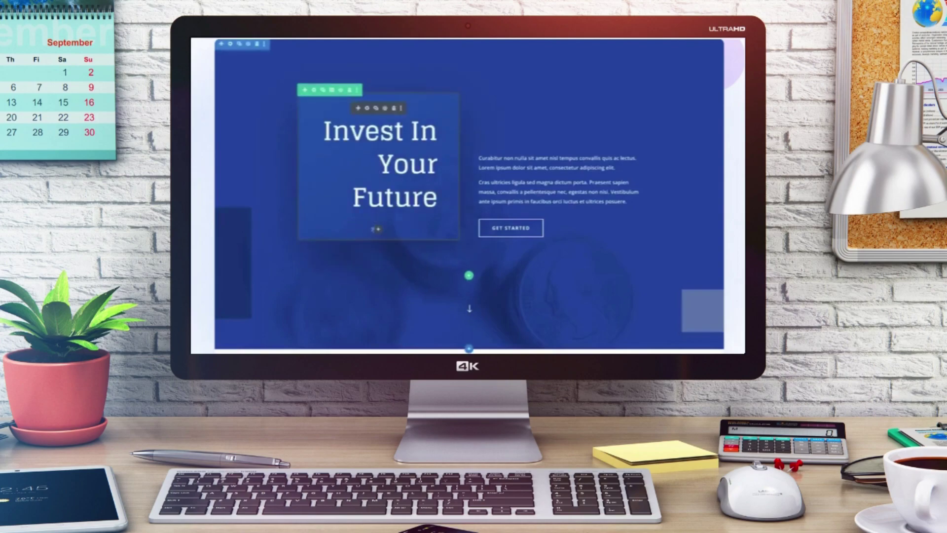
pyautogui.moveTo(368, 239); pyautogui.dragTo(366, 288)
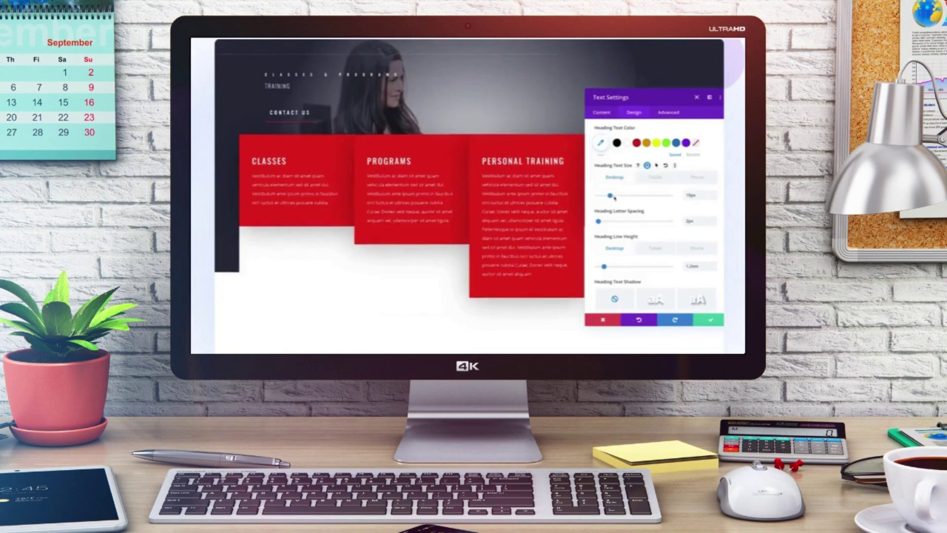